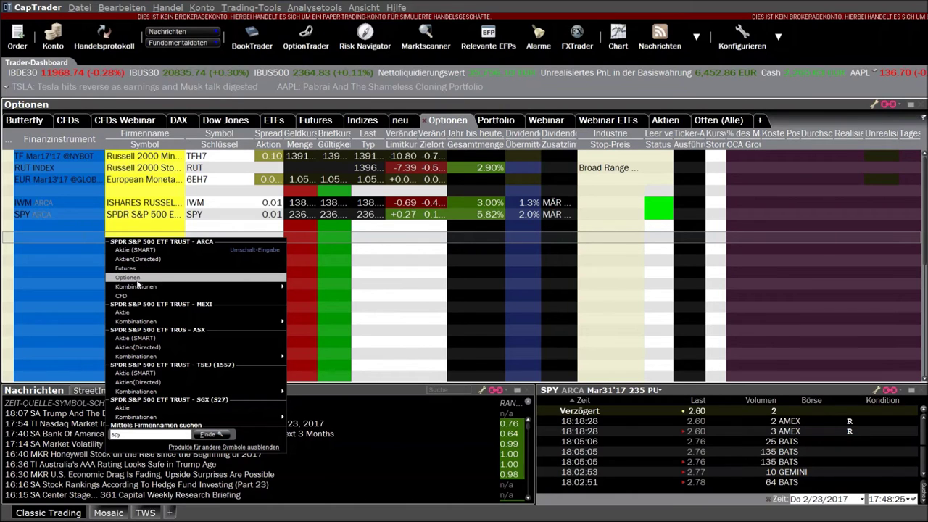
Step: Open the SMART options combo selection for SPY and look through its multiple, strategy and leg-by-leg modes
mouse_move(154, 287)
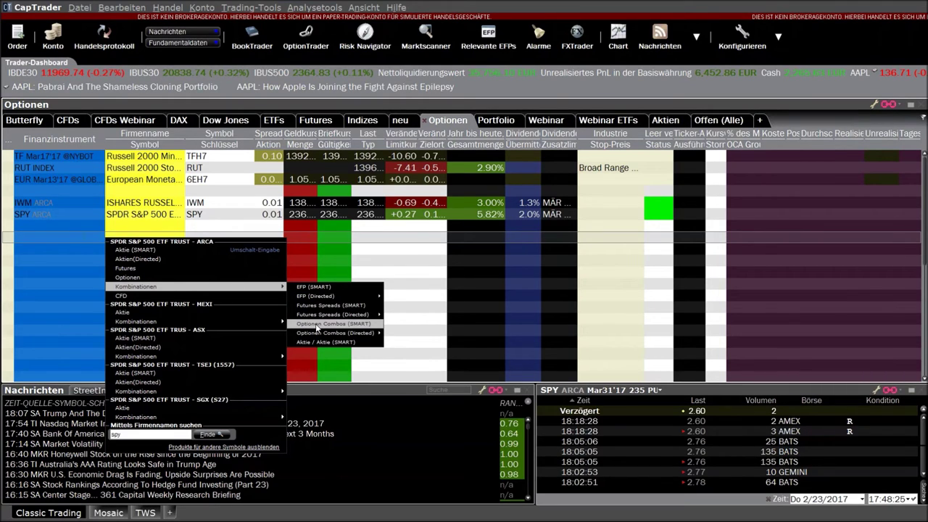
click(316, 325)
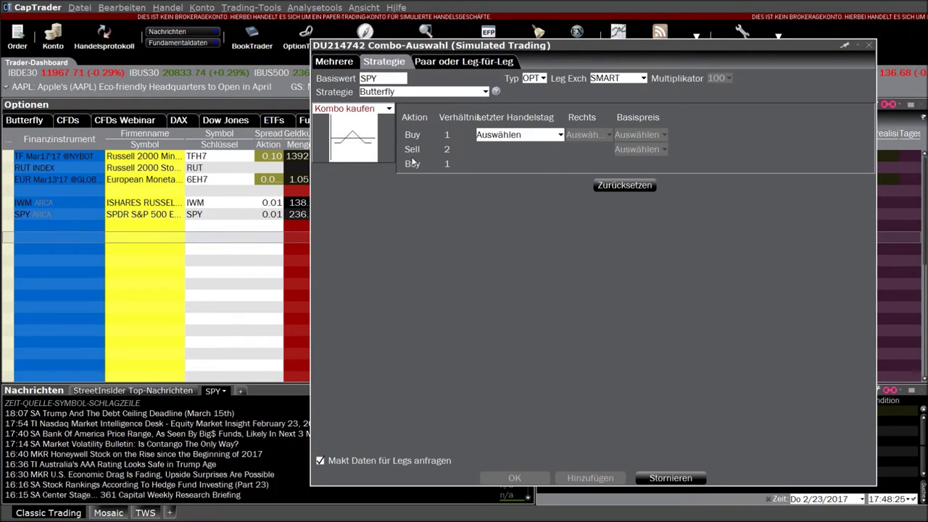
click(332, 63)
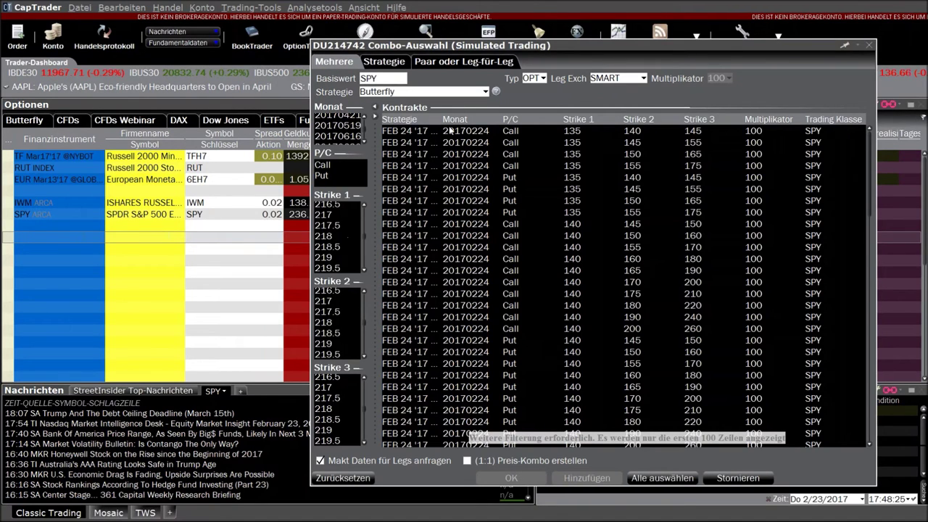
click(386, 63)
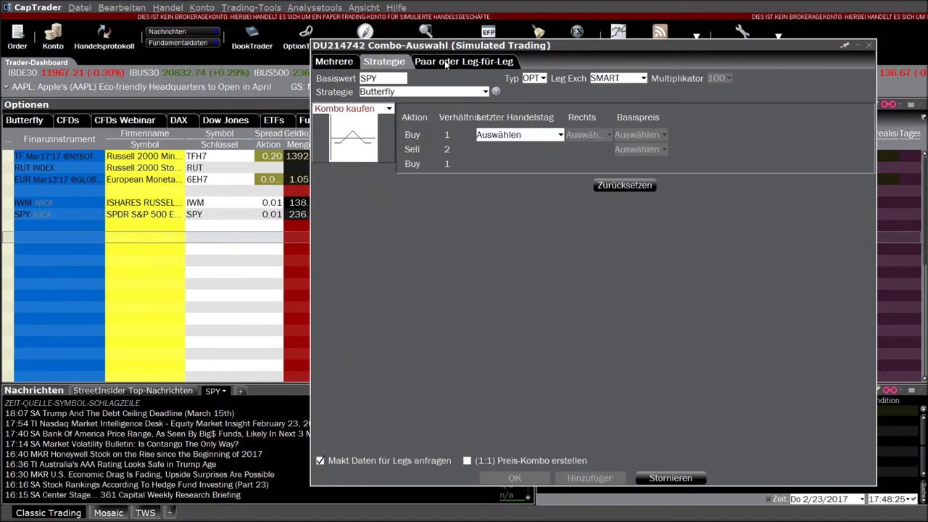
click(507, 63)
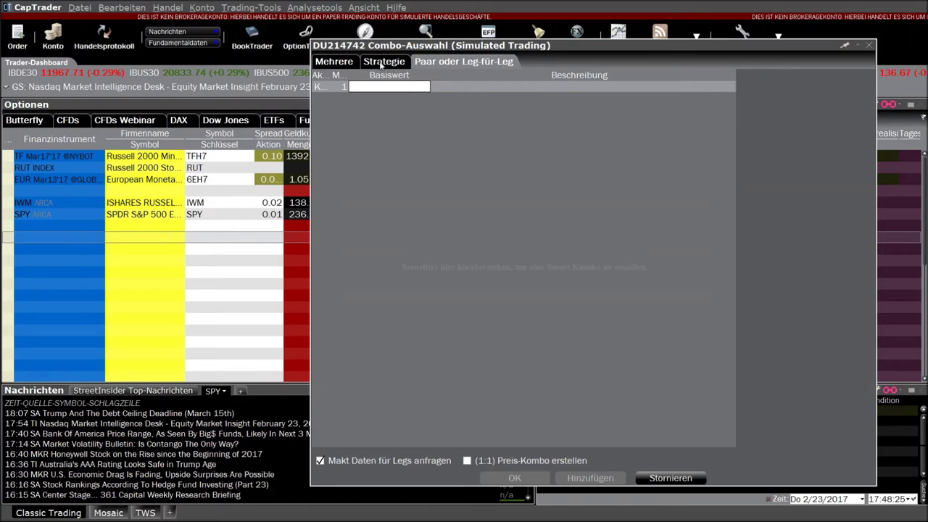
click(380, 64)
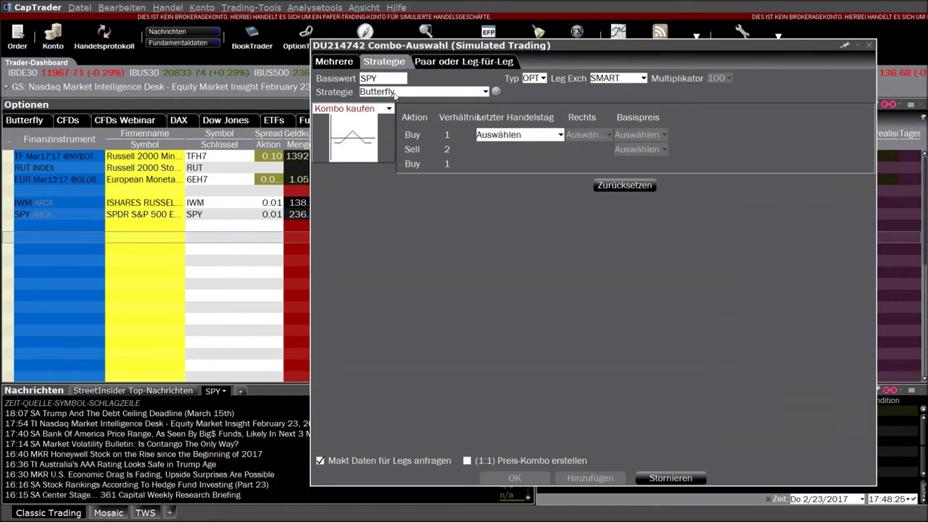
Step: Choose the Iron Condor strategy for the SPY combo and set it to sell the combination
click(397, 92)
click(484, 186)
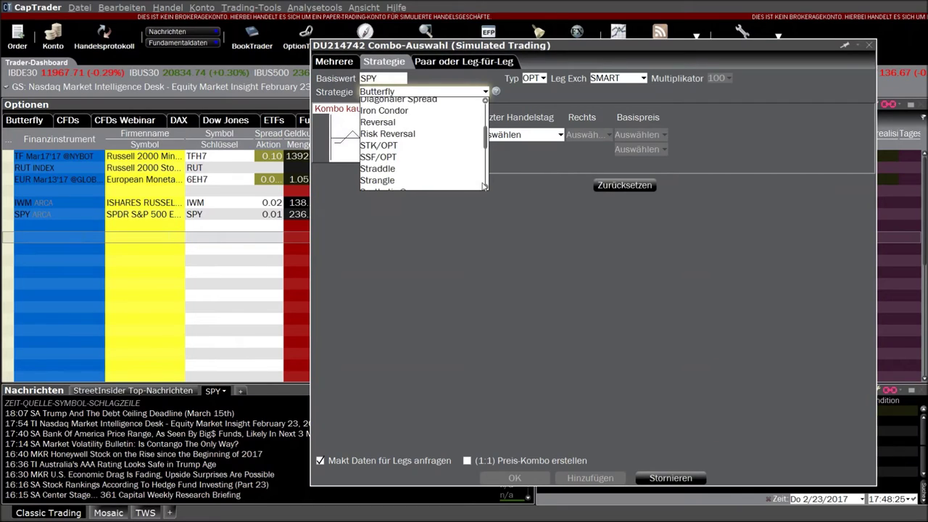
scroll(484, 186, down, 3)
scroll(392, 145, up, 6)
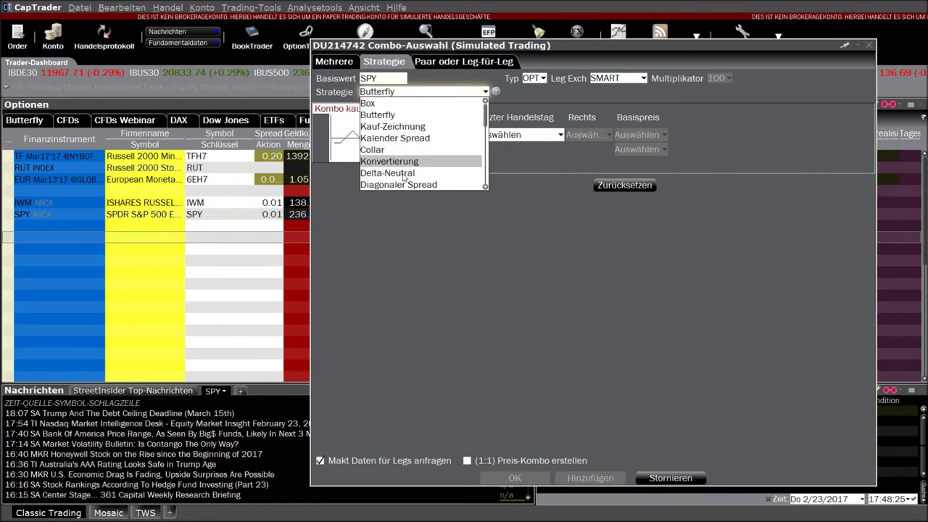
scroll(403, 176, down, 2)
click(391, 127)
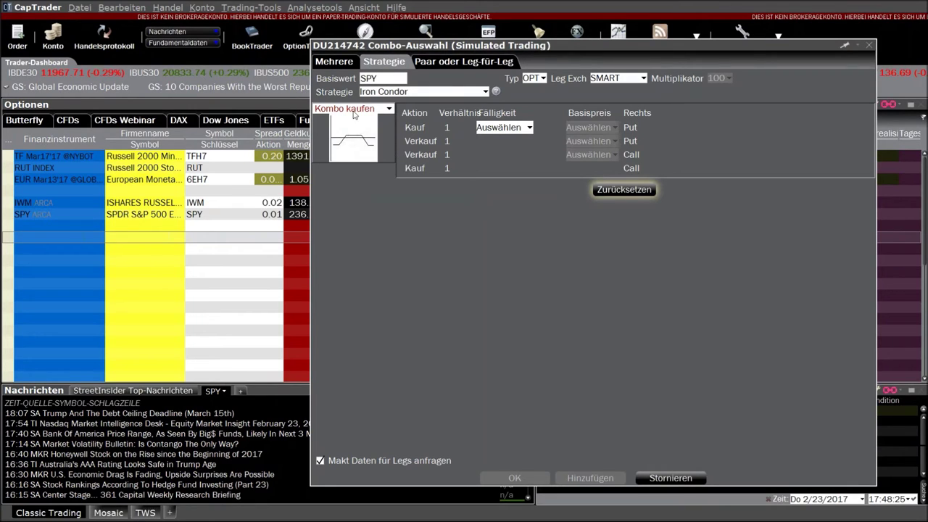
click(389, 110)
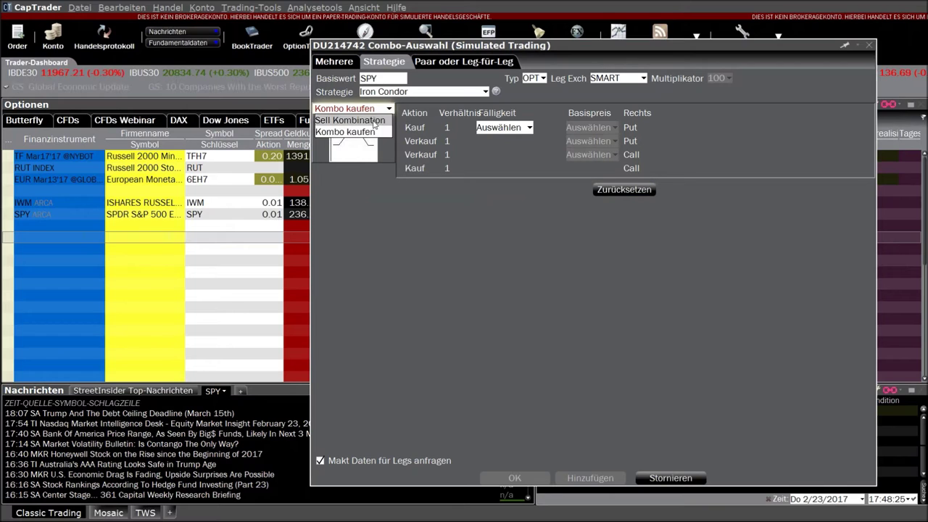
click(374, 121)
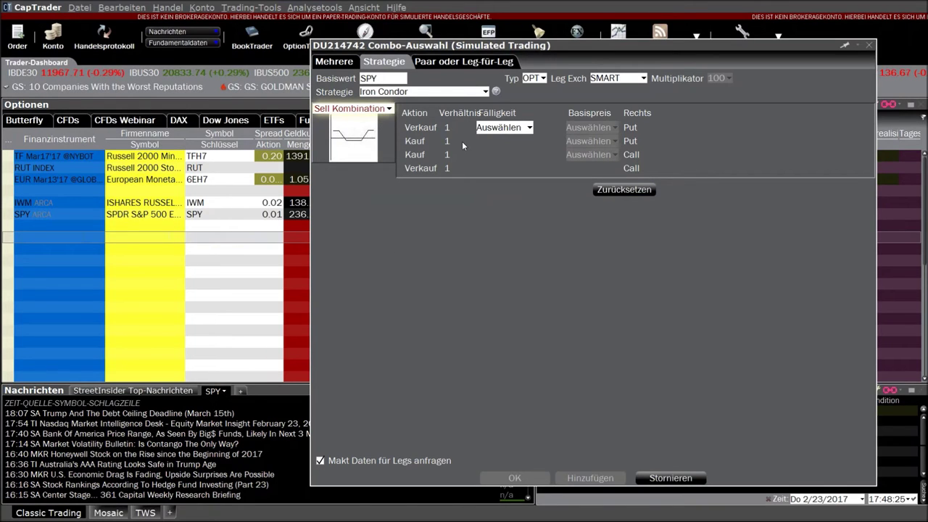
Step: Set the combo strategy to Butterfly with PUT legs and MAR 31 '17 as the last trading day
click(484, 92)
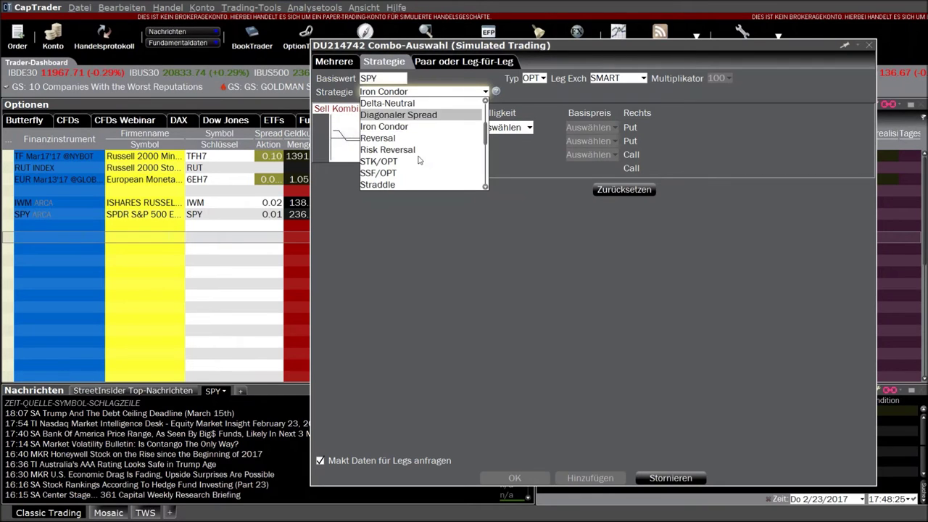
drag(485, 142, 484, 158)
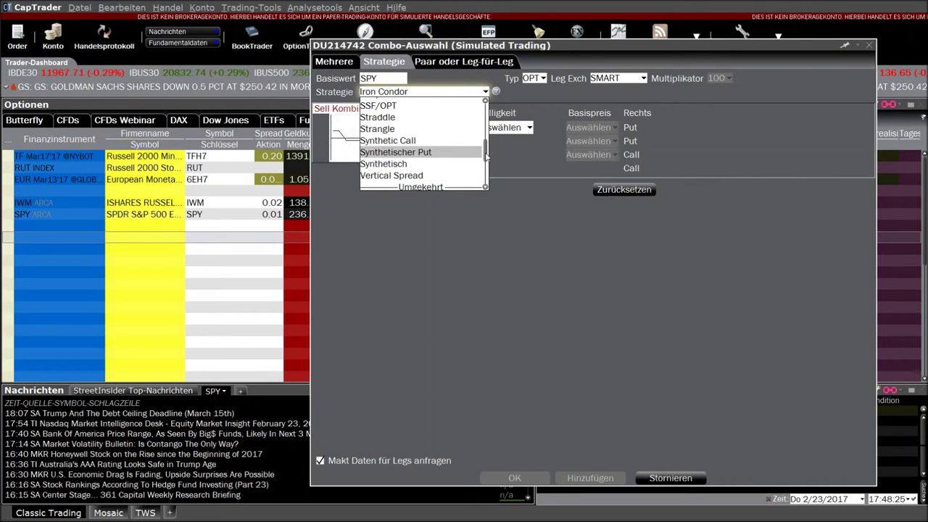
drag(485, 136, 484, 120)
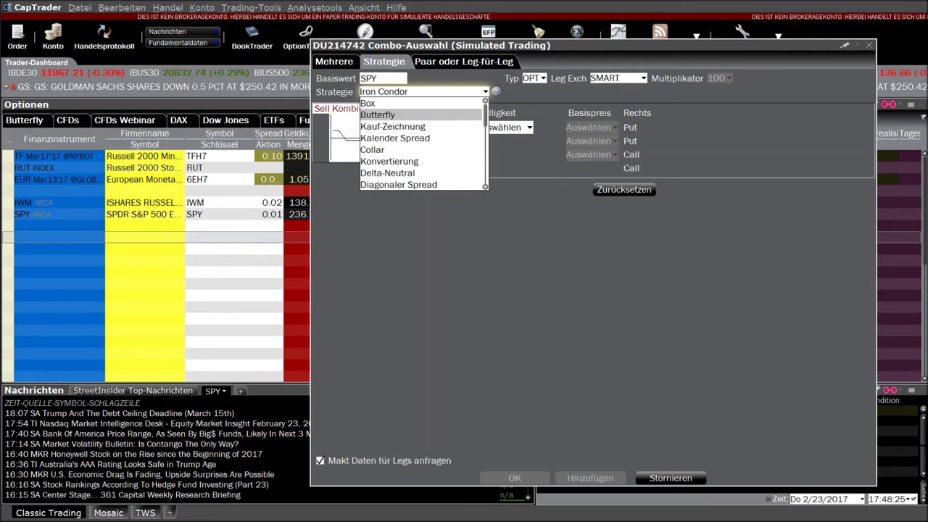
click(406, 115)
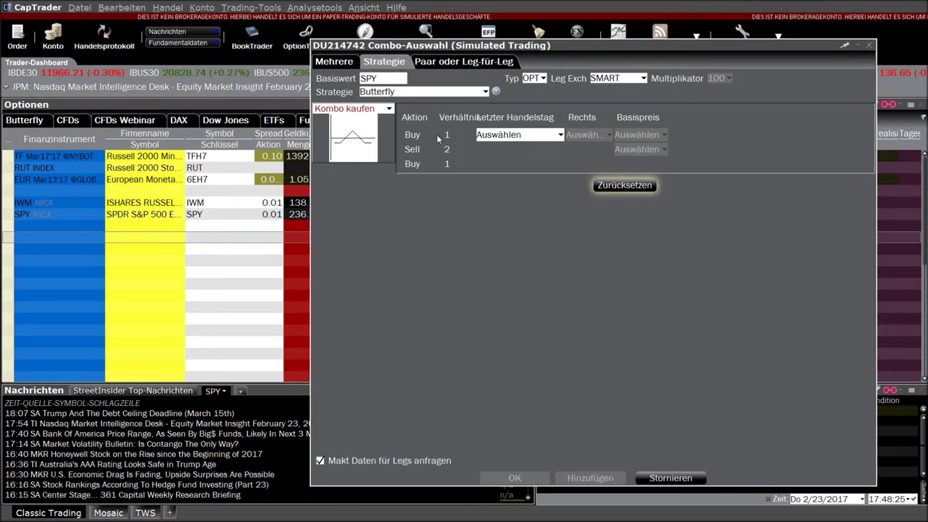
click(501, 136)
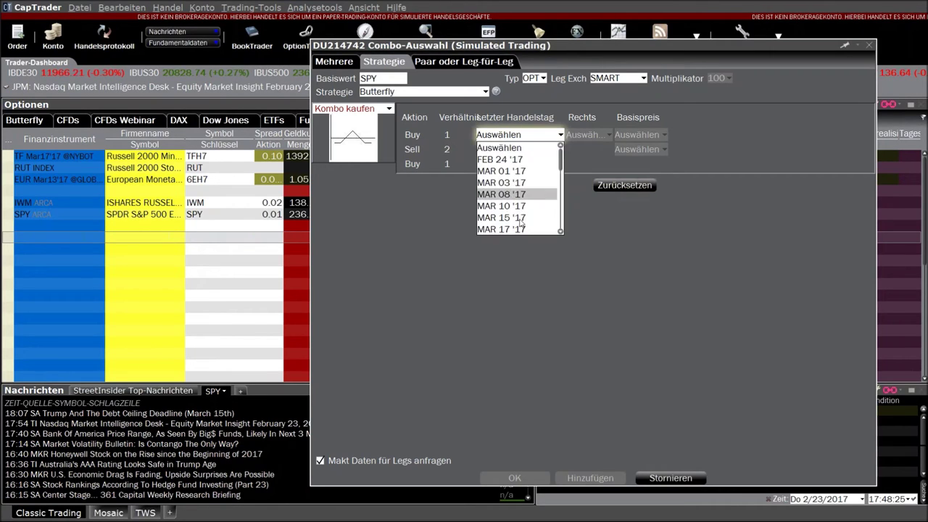
drag(562, 168, 562, 183)
click(521, 194)
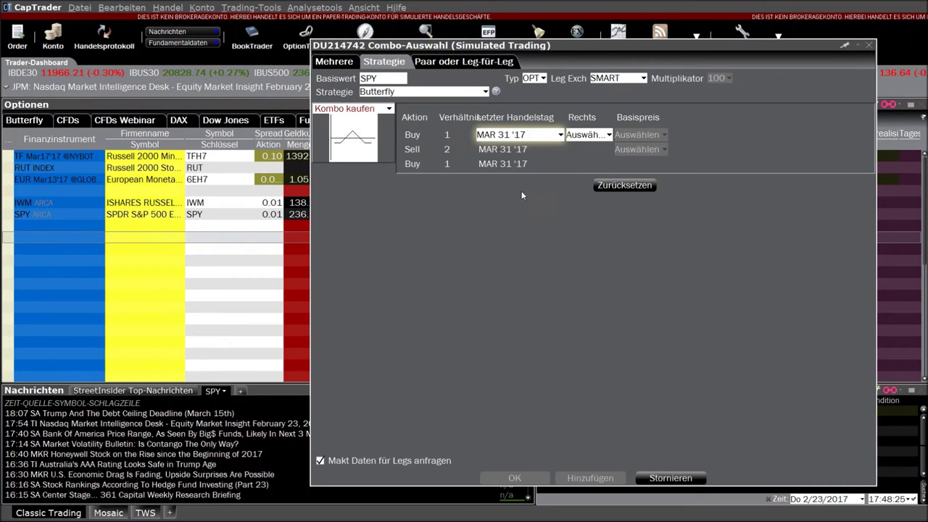
click(595, 137)
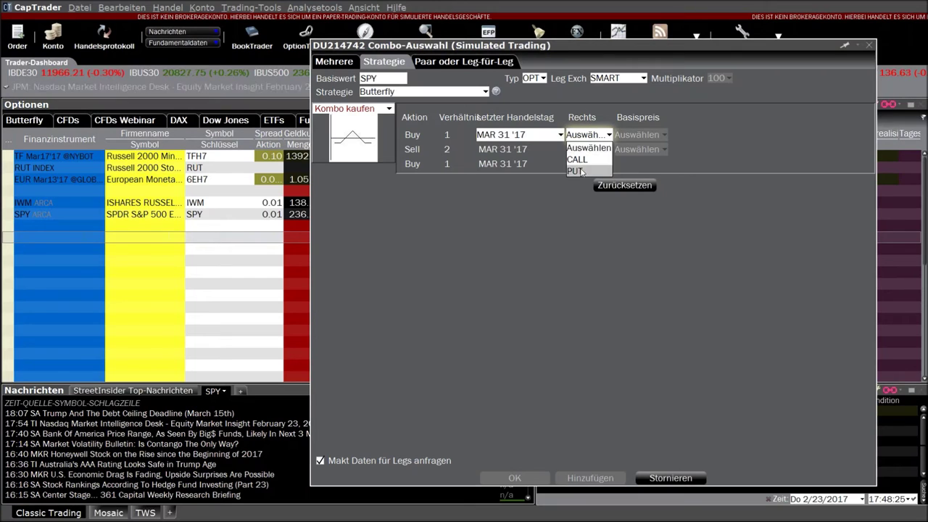
click(578, 170)
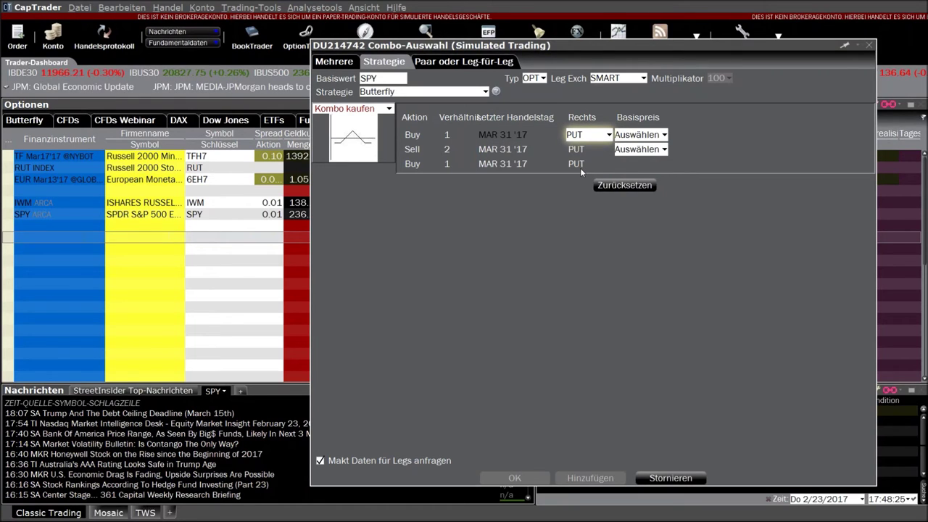
Step: Set the butterfly's strike prices to 225.0 for the first buy leg and 235.0 for the sell leg
click(627, 136)
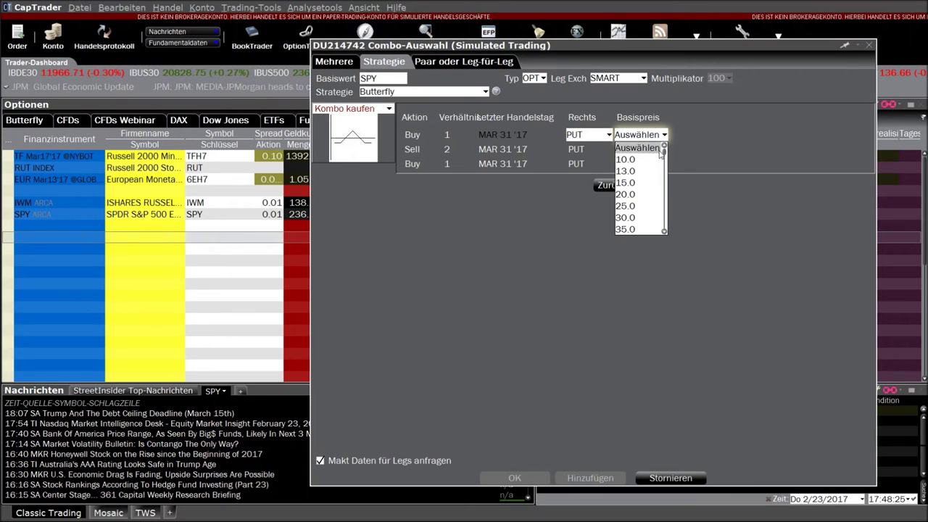
drag(663, 150, 664, 193)
click(628, 151)
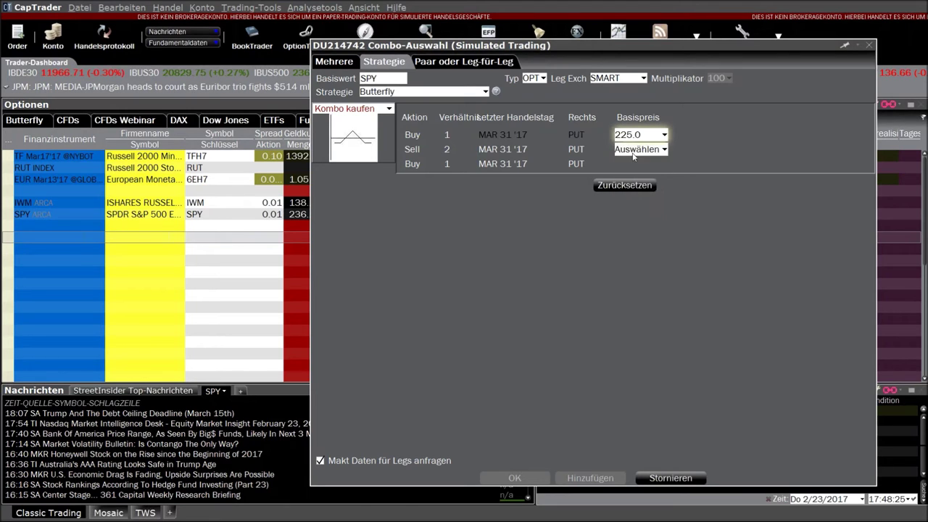
click(633, 152)
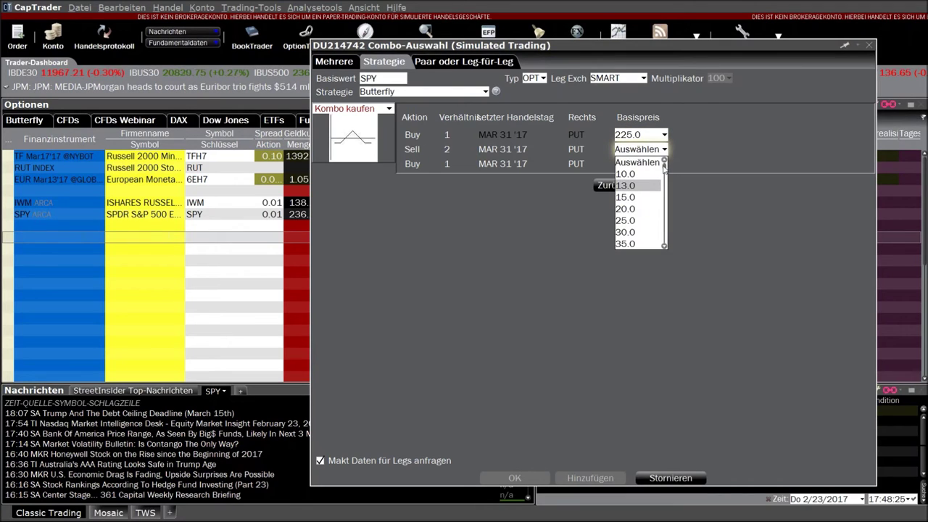
drag(664, 168, 663, 212)
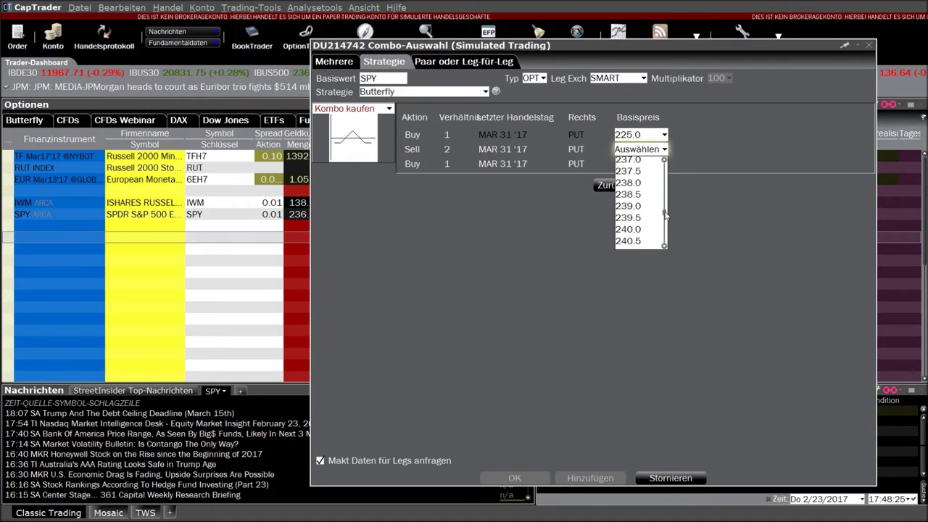
scroll(639, 181, up, 3)
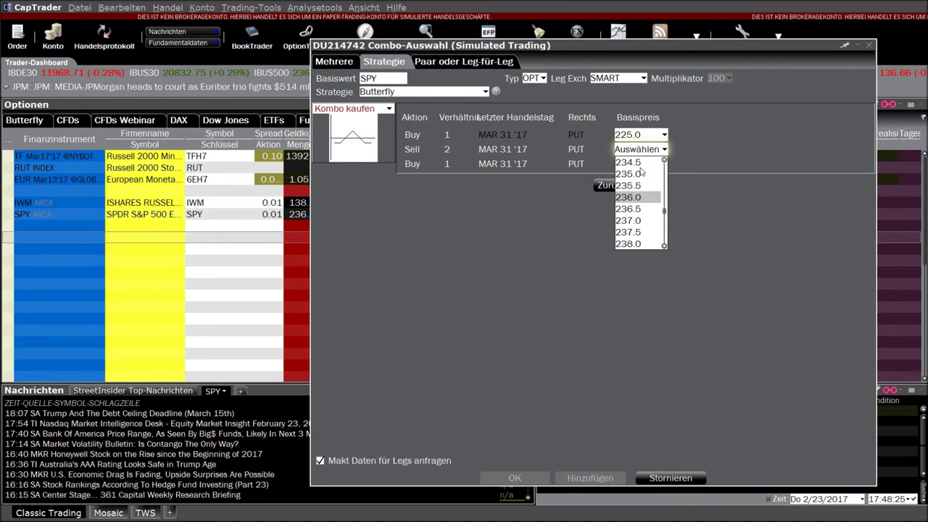
click(636, 174)
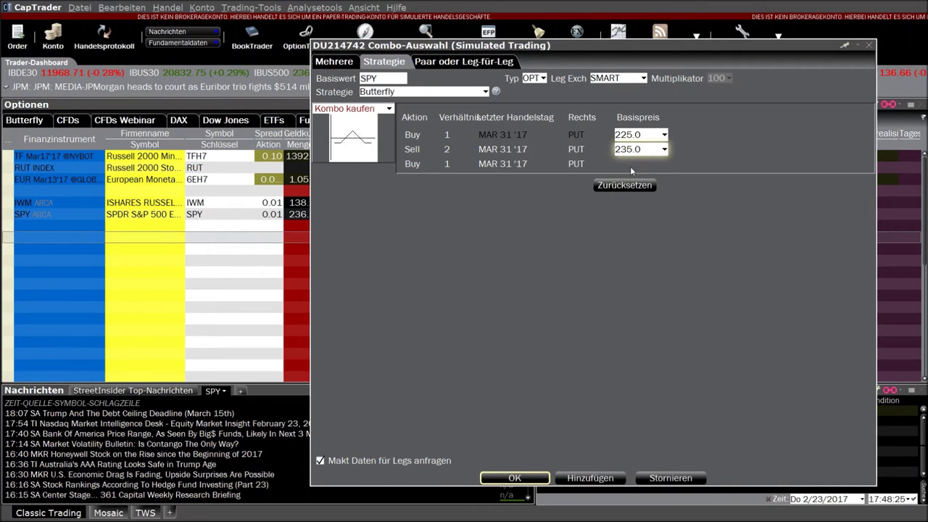
Step: Add the SPY put butterfly to the watchlist and close its contract description and the combo selection
click(590, 478)
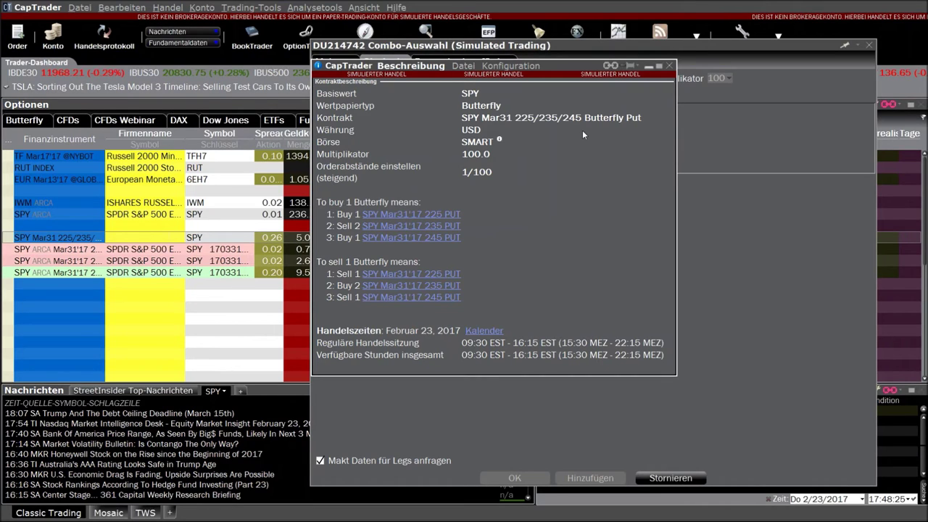
click(669, 67)
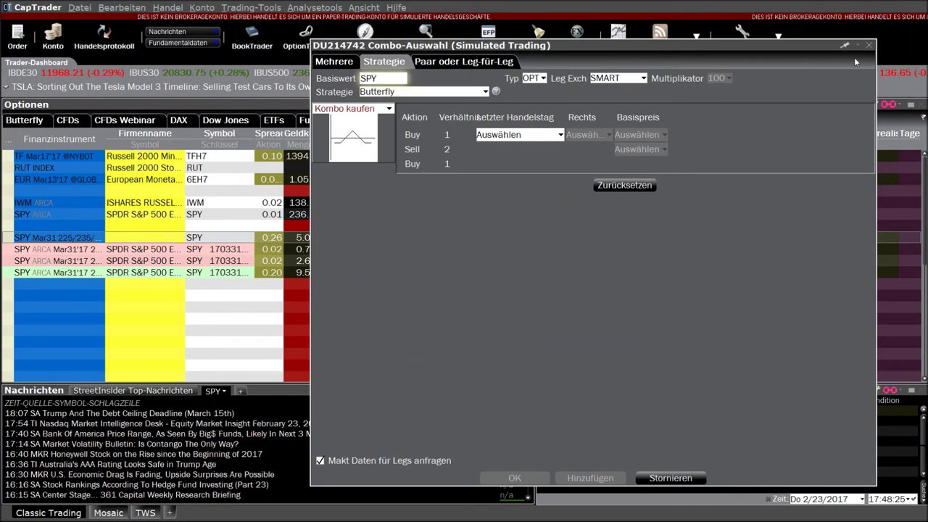
key(Escape)
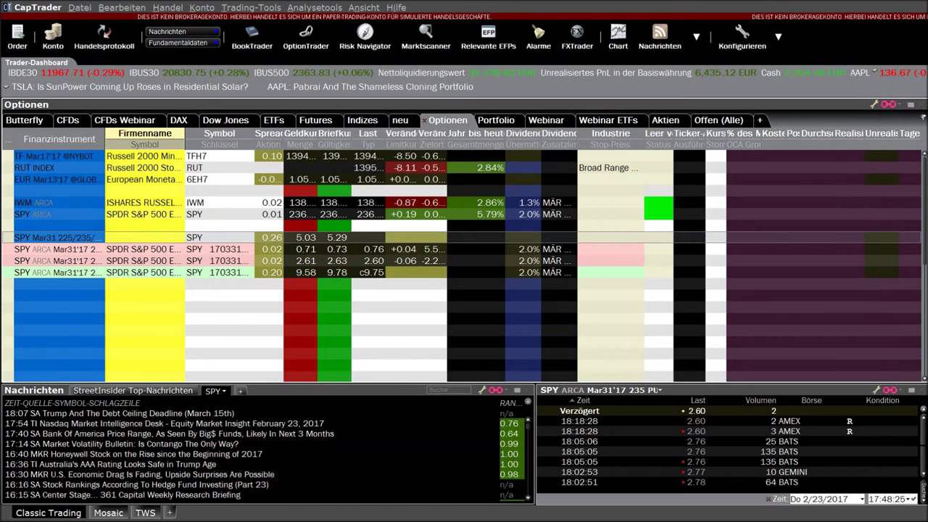
Step: Open a buy order ticket for the SPY butterfly and try to preview the order without a limit price
mouse_move(102, 142)
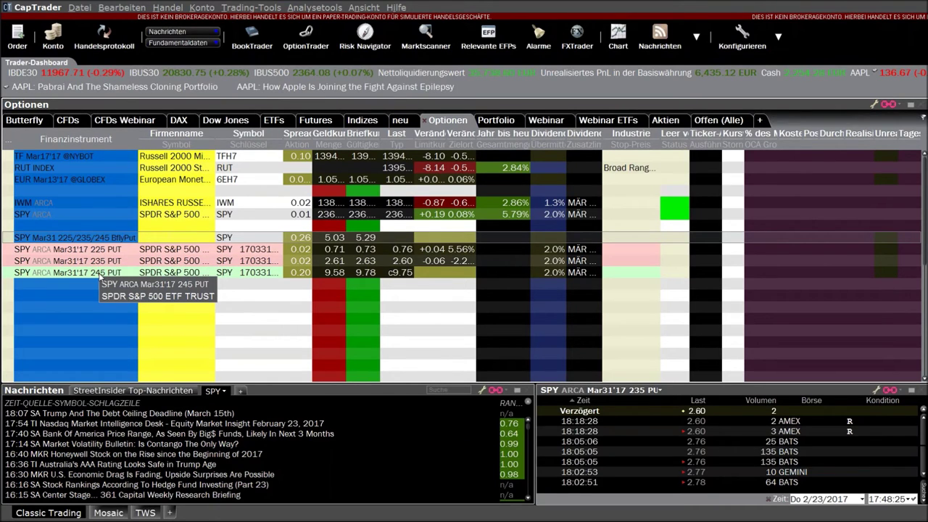
mouse_move(26, 242)
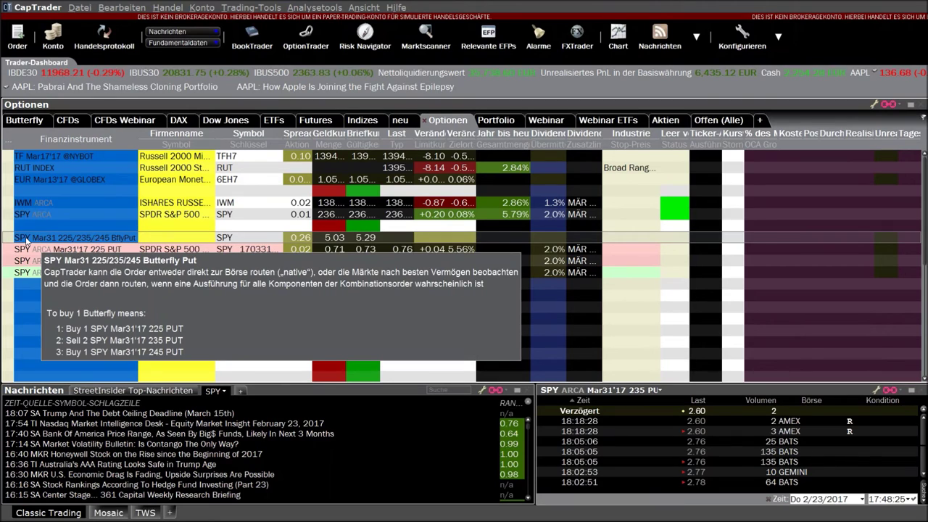
mouse_move(361, 239)
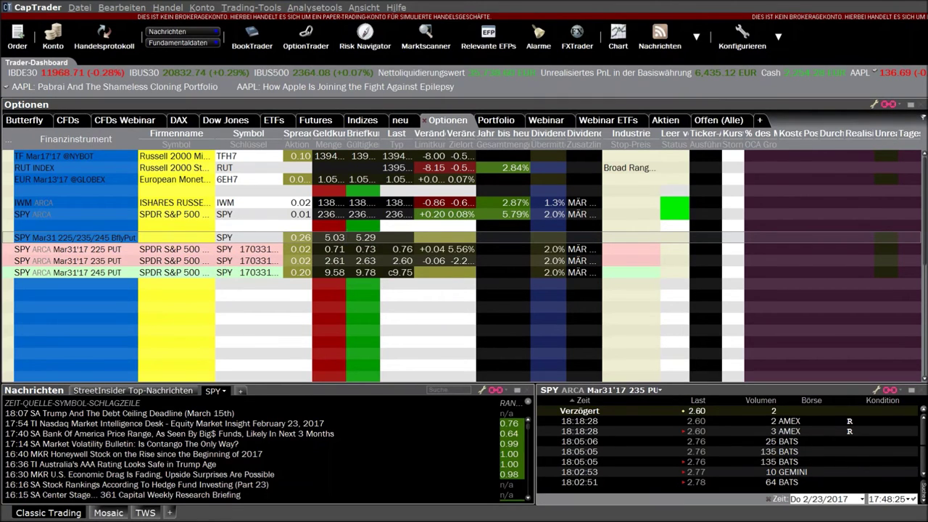
click(360, 238)
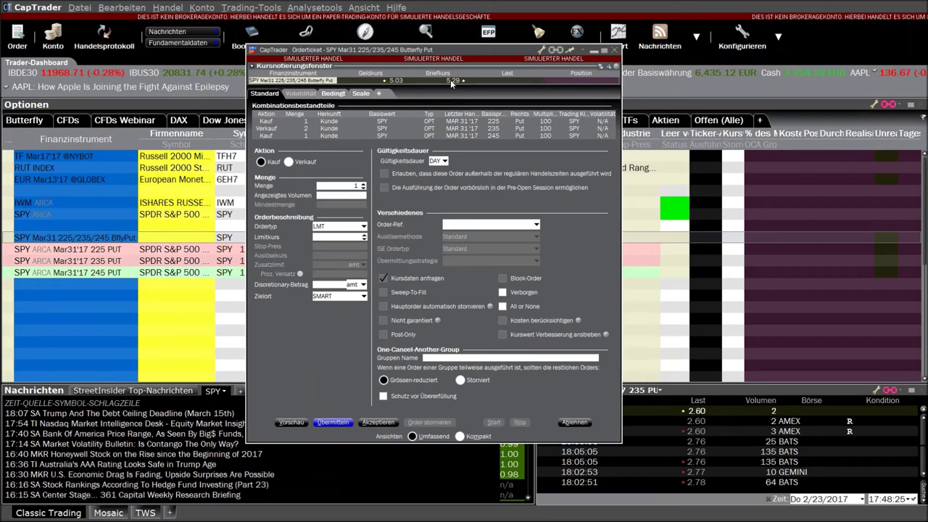
mouse_move(452, 84)
click(292, 422)
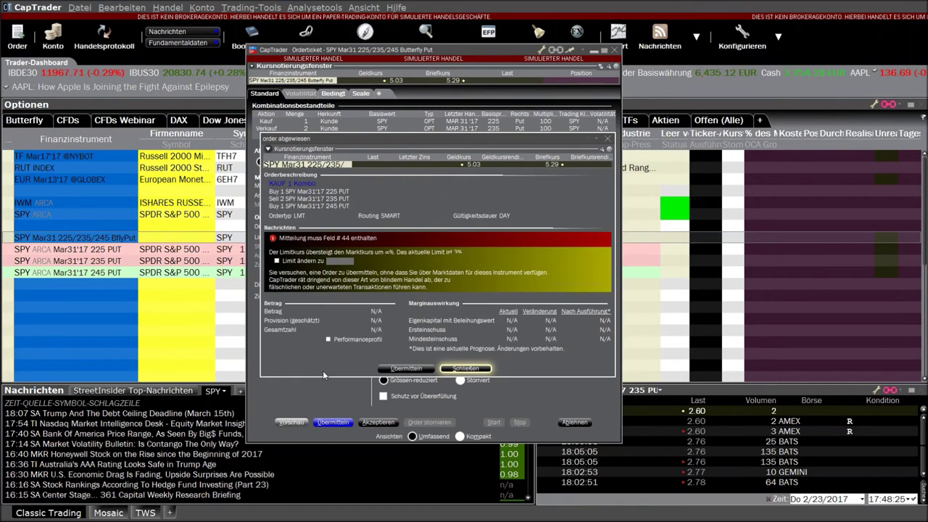
click(328, 339)
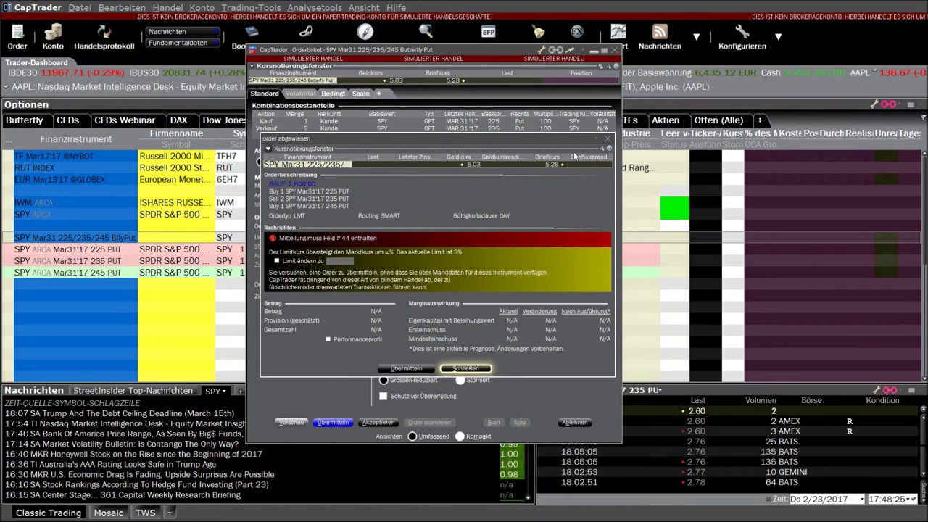
click(608, 137)
Step: Set the order's limit price to 5.25 and preview it with its performance profile, placing the preview beside the graph
click(362, 240)
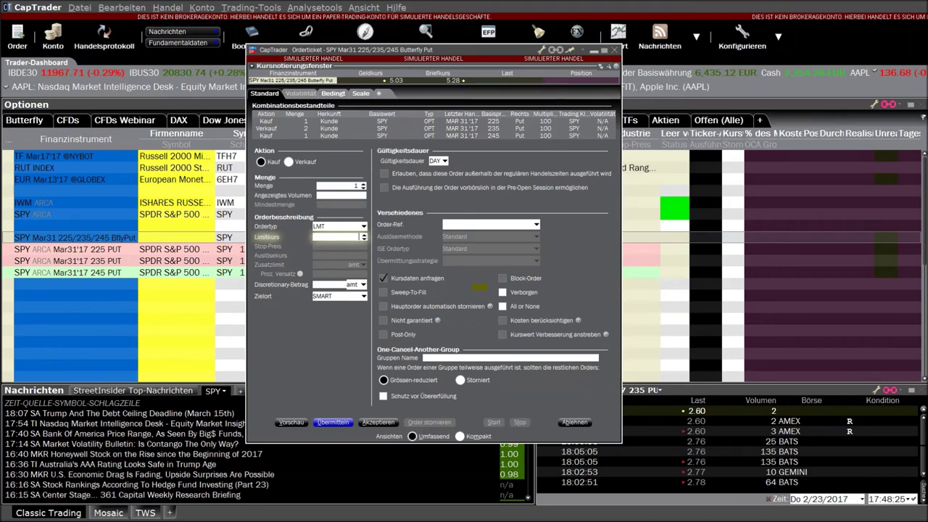
text(5.25)
click(290, 422)
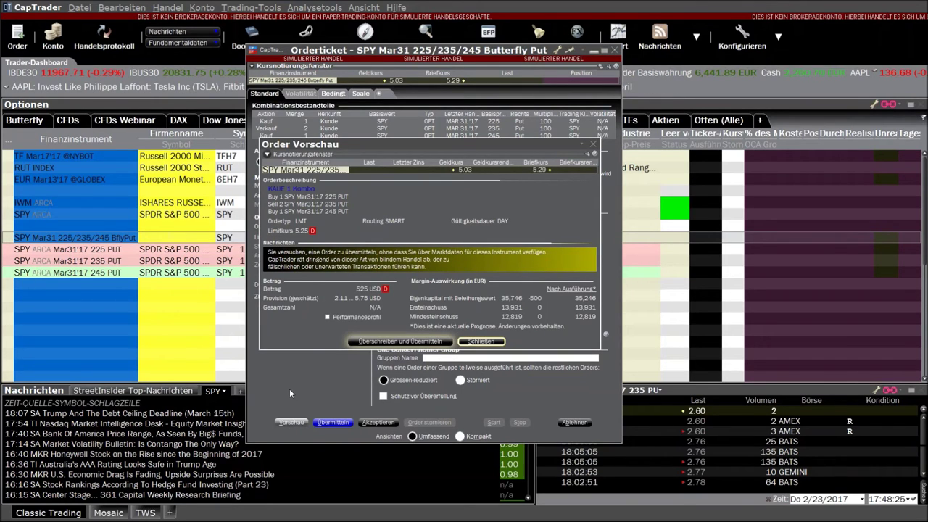
click(326, 317)
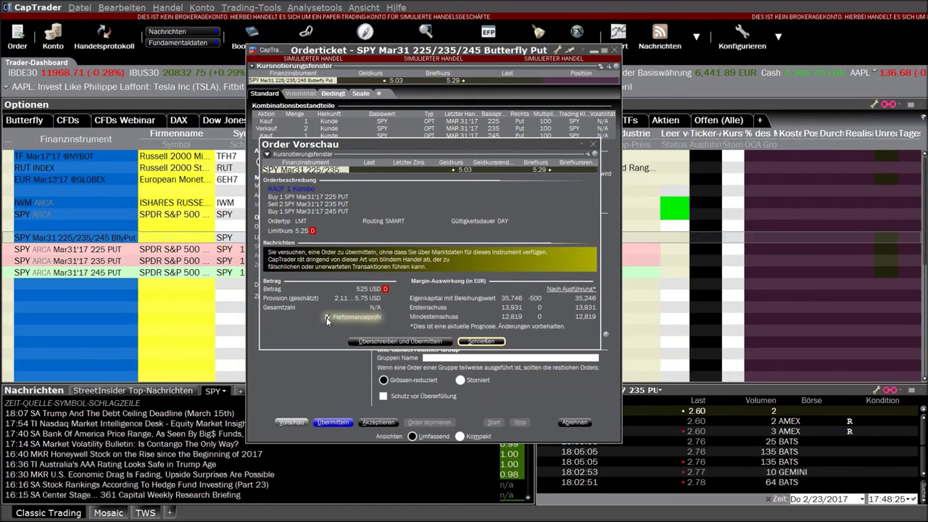
drag(478, 147, 257, 142)
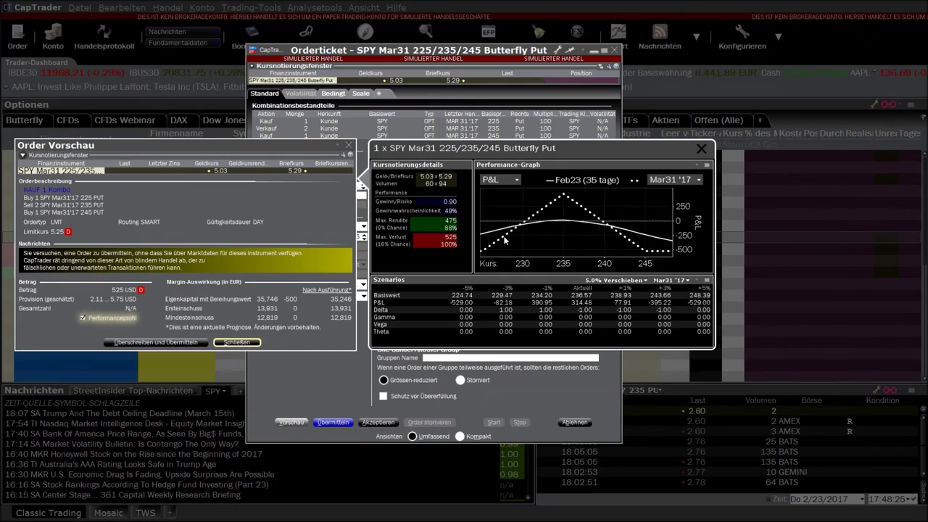